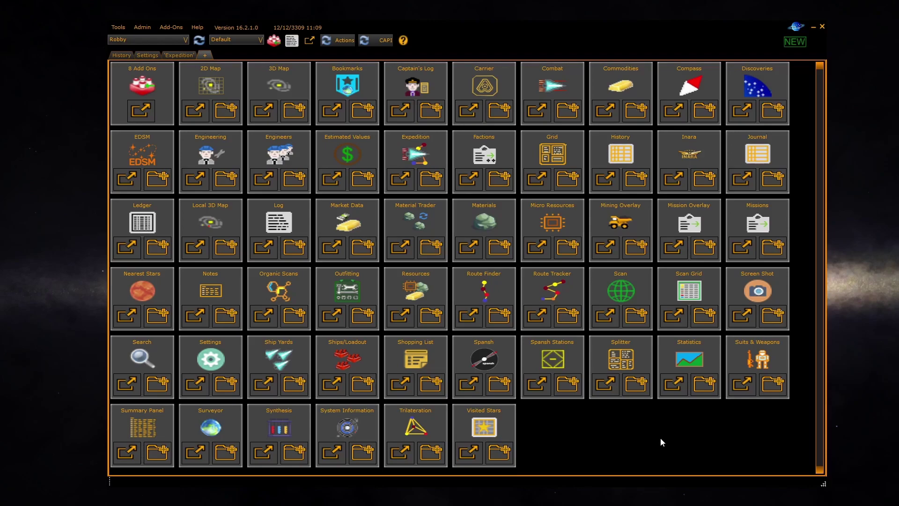
Step: Pop the Spansh Stations tile out into its own window to list Scirth's stations
click(546, 391)
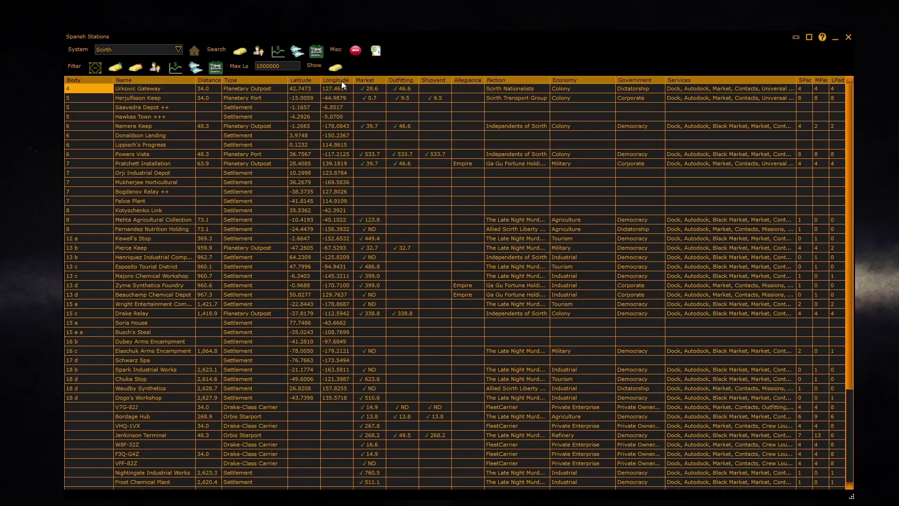
click(137, 117)
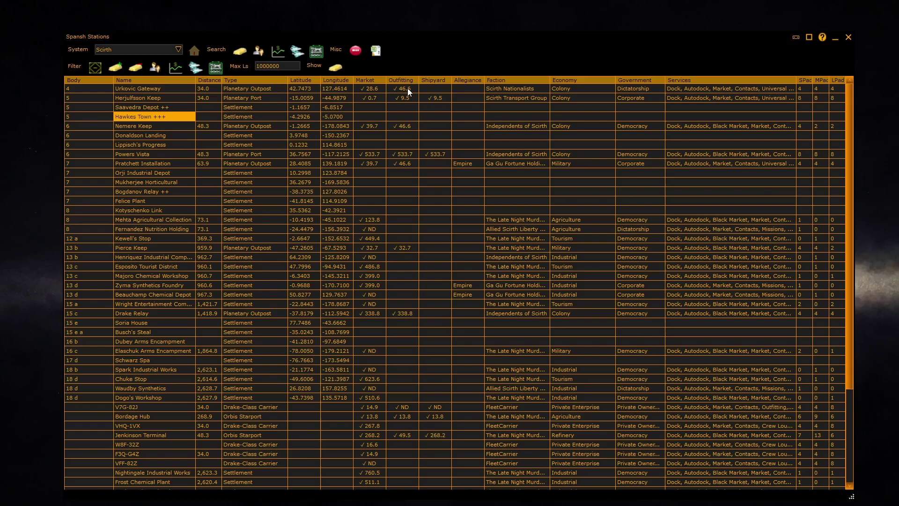
click(373, 88)
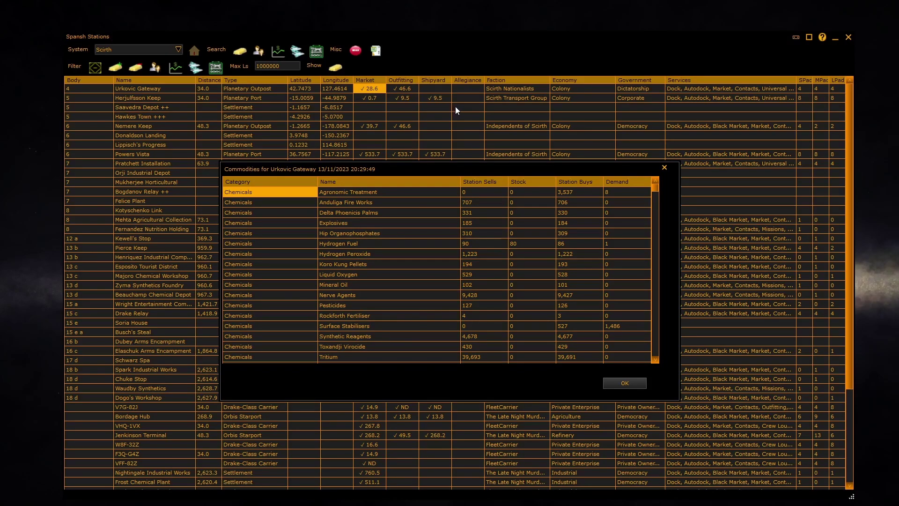
click(665, 167)
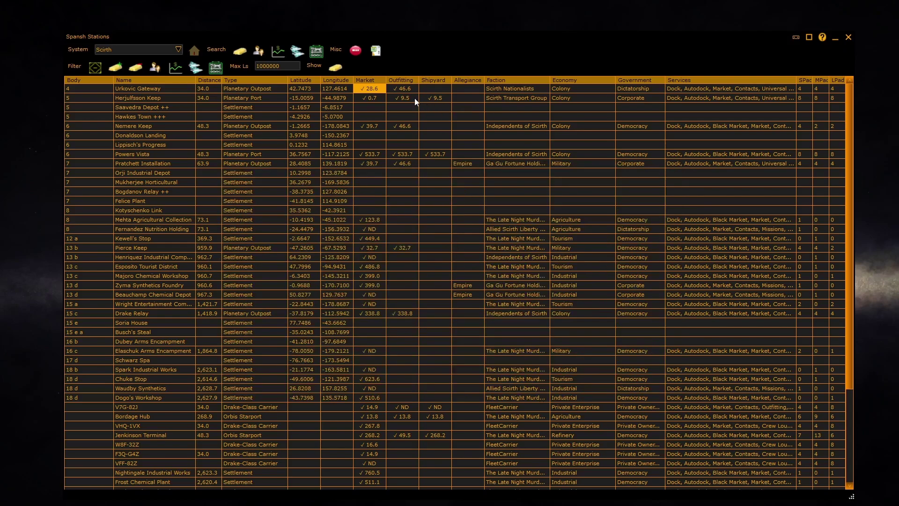
click(403, 88)
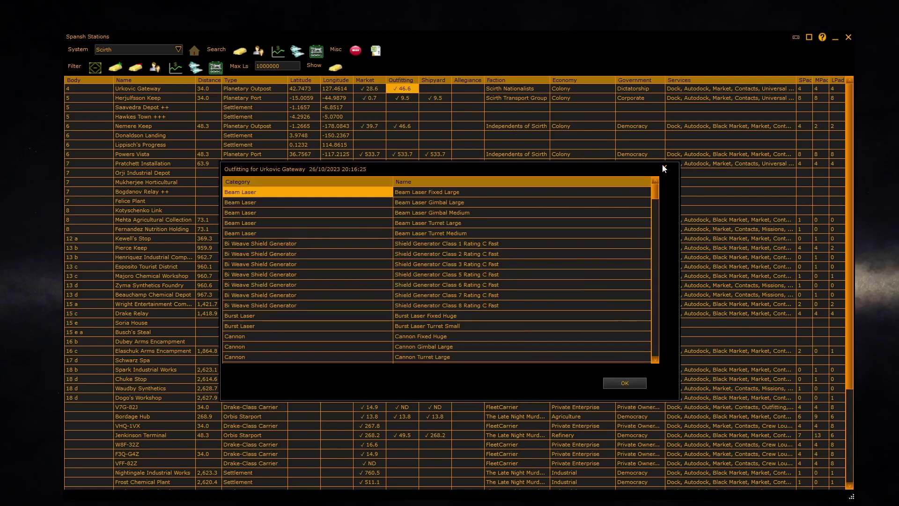
click(664, 167)
click(440, 98)
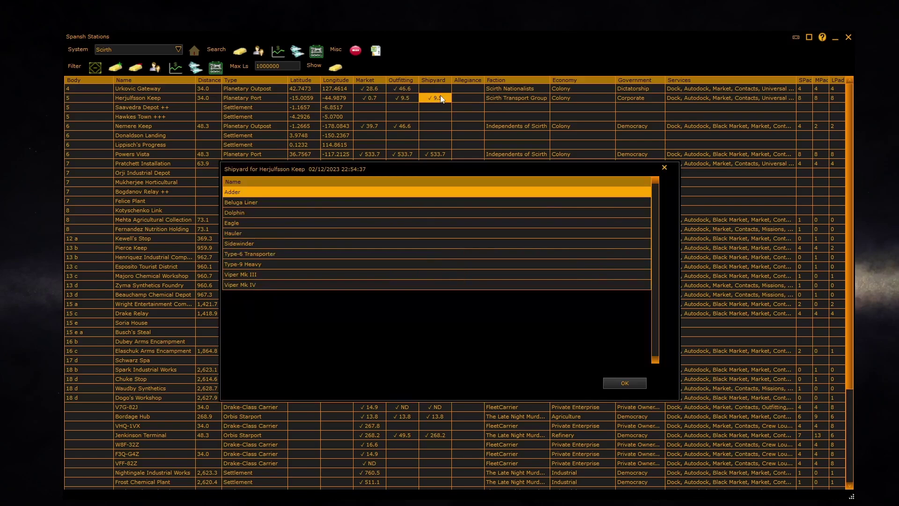
click(664, 168)
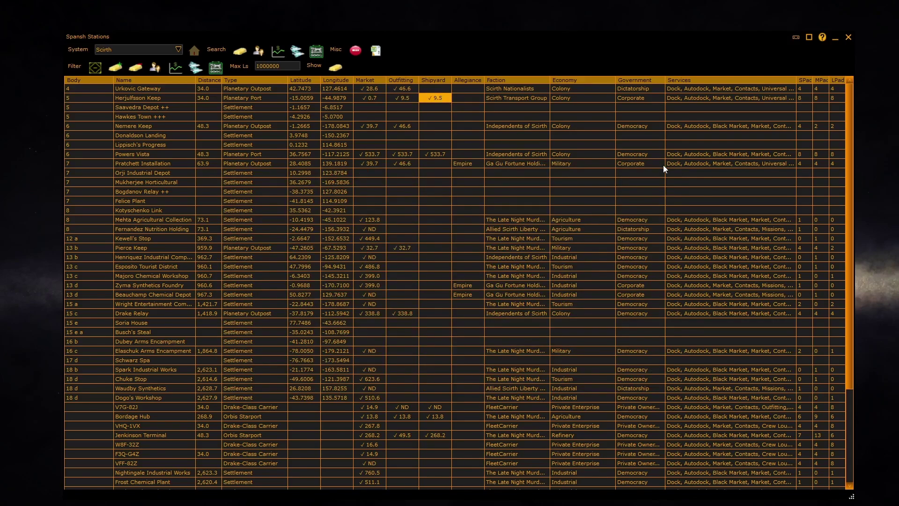
right_click(445, 103)
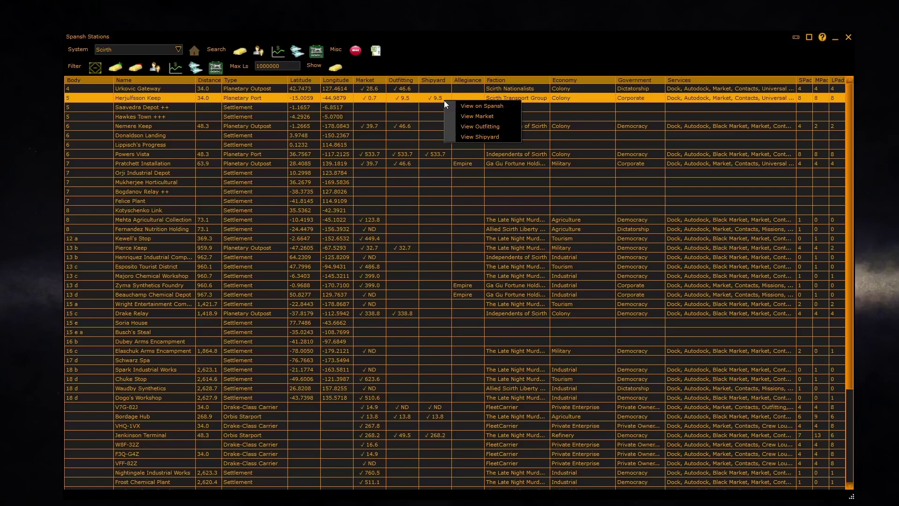
click(472, 105)
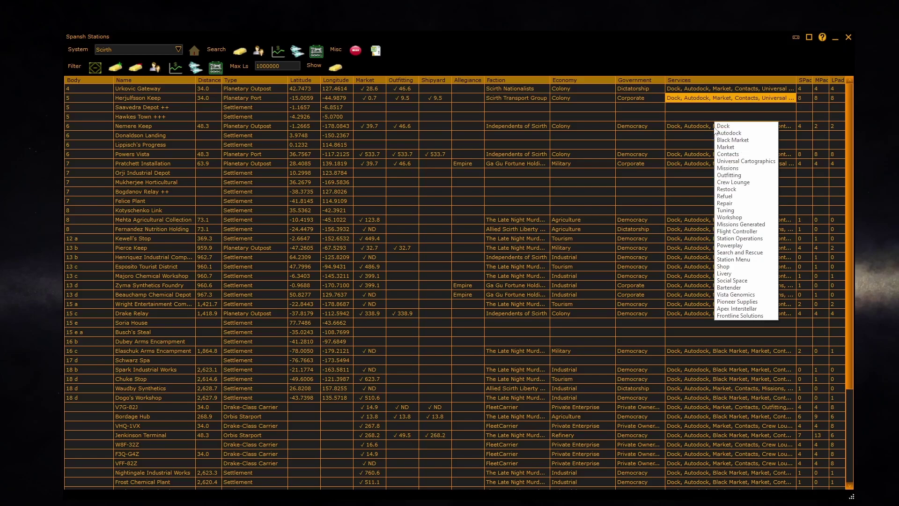
click(355, 50)
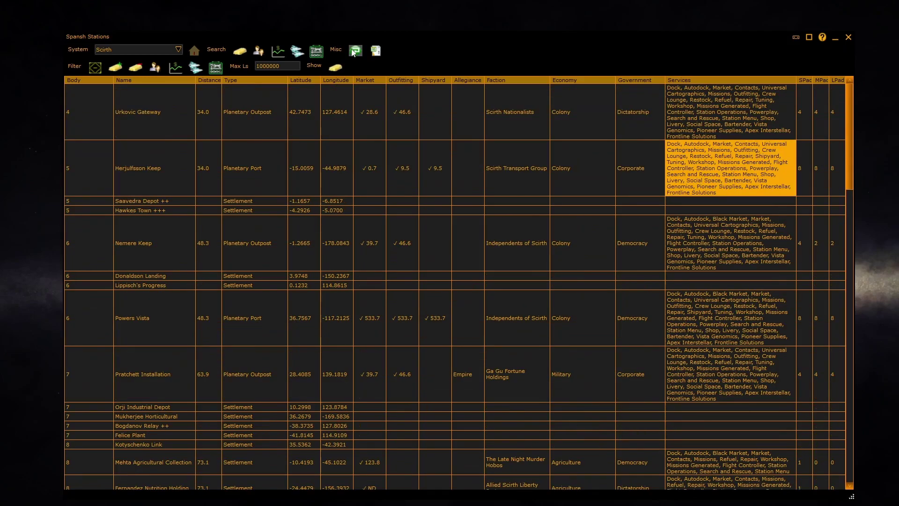
click(354, 51)
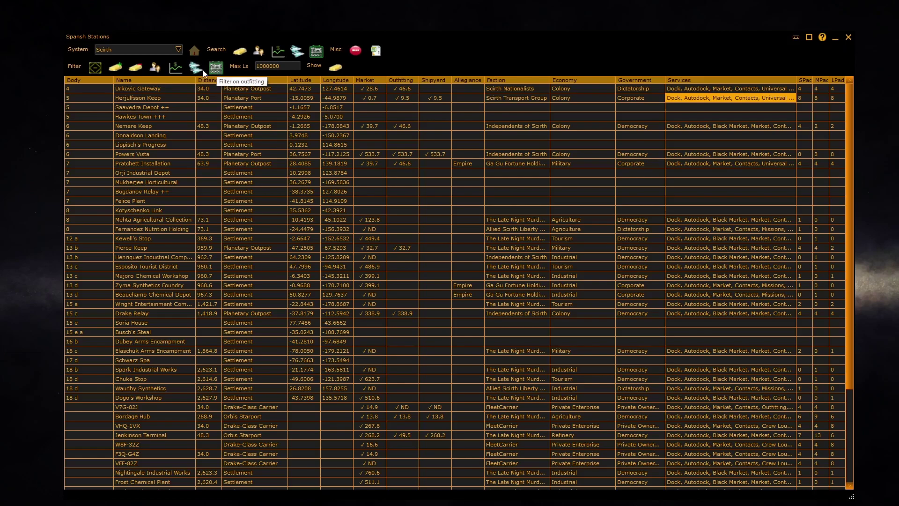
Step: Filter Scirth's stations to Apex Interstellar services only and lower Max Ls to 100
click(159, 70)
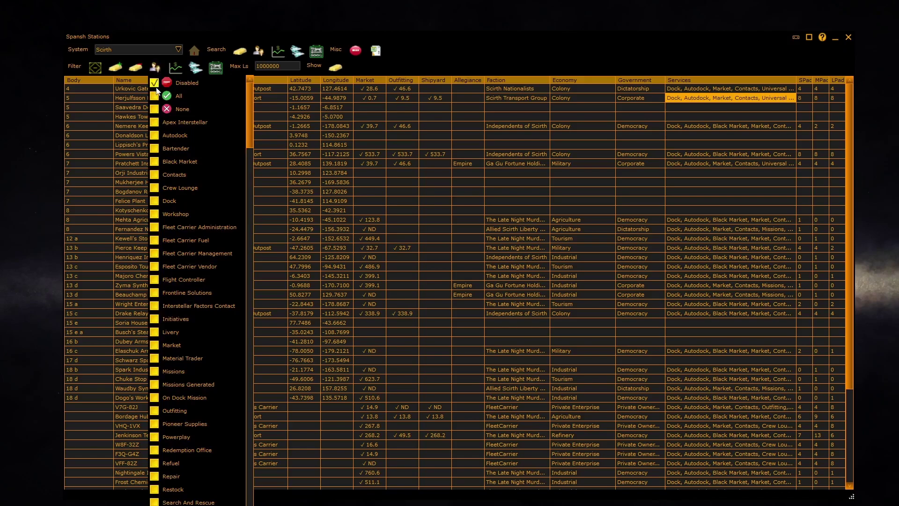
click(154, 109)
click(155, 123)
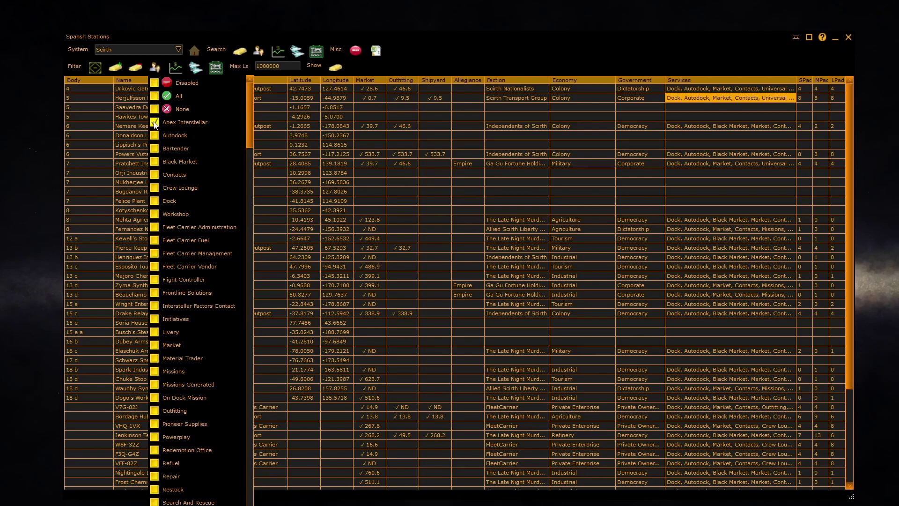
click(362, 74)
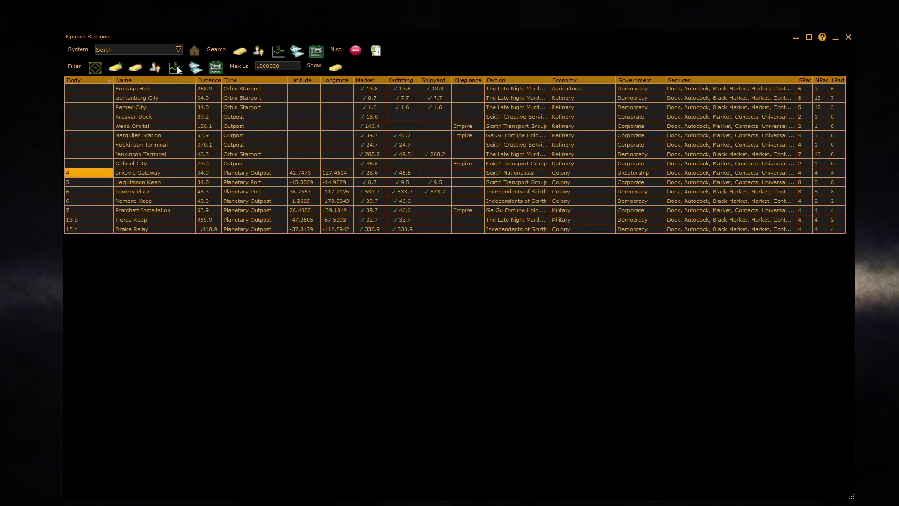
click(292, 67)
key(BackSpace)
key(BackSpace)
key(BackSpace)
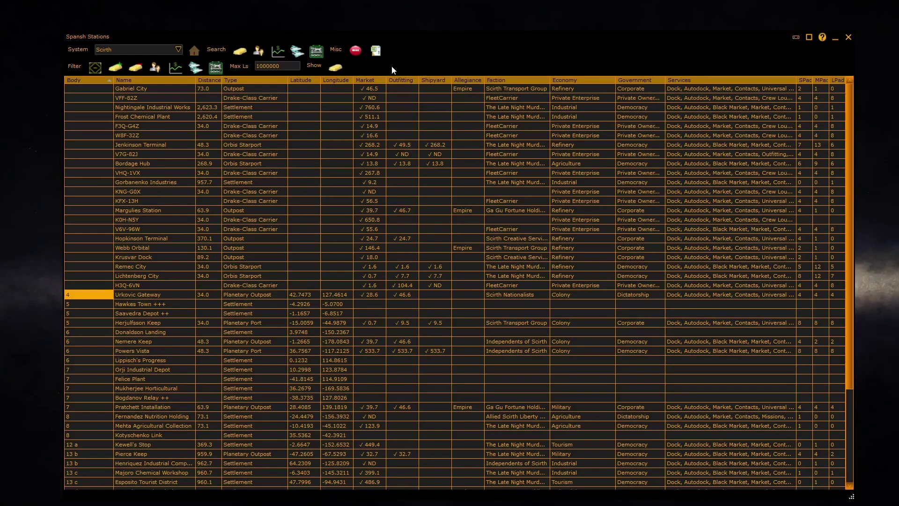
Step: Show Advanced Catalysers, Advanced Medicines and Agri-Medicines as commodity columns in the station table
click(336, 68)
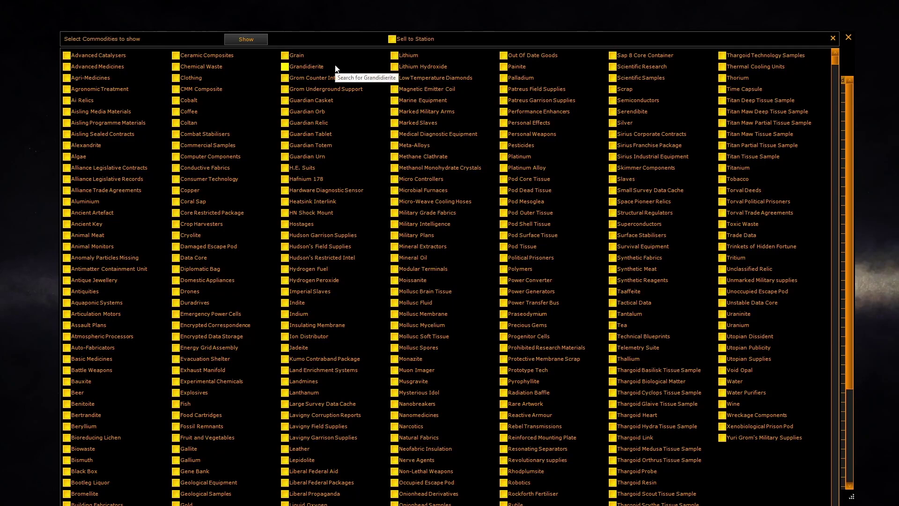
click(67, 57)
click(67, 67)
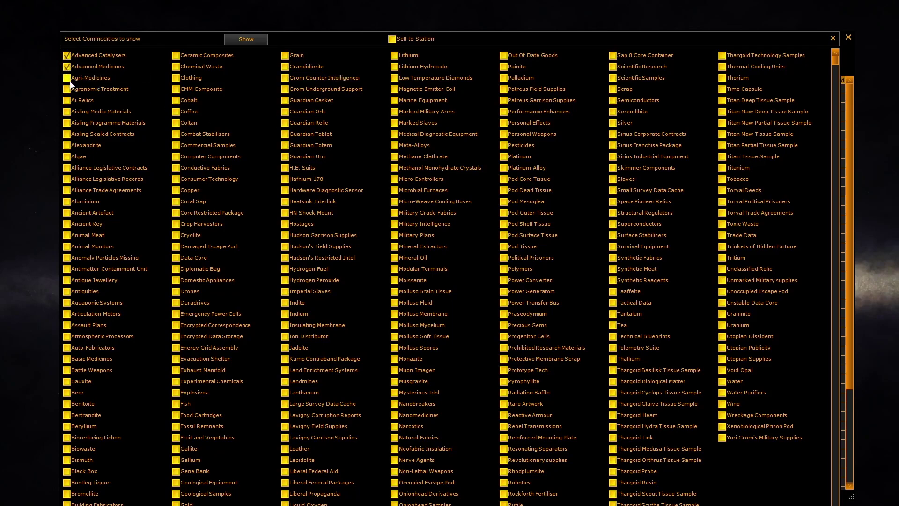
click(68, 78)
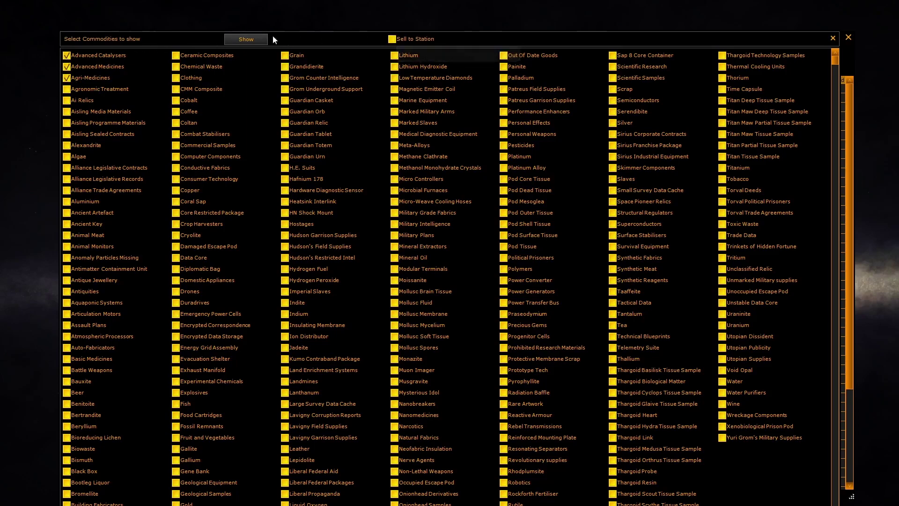
click(246, 39)
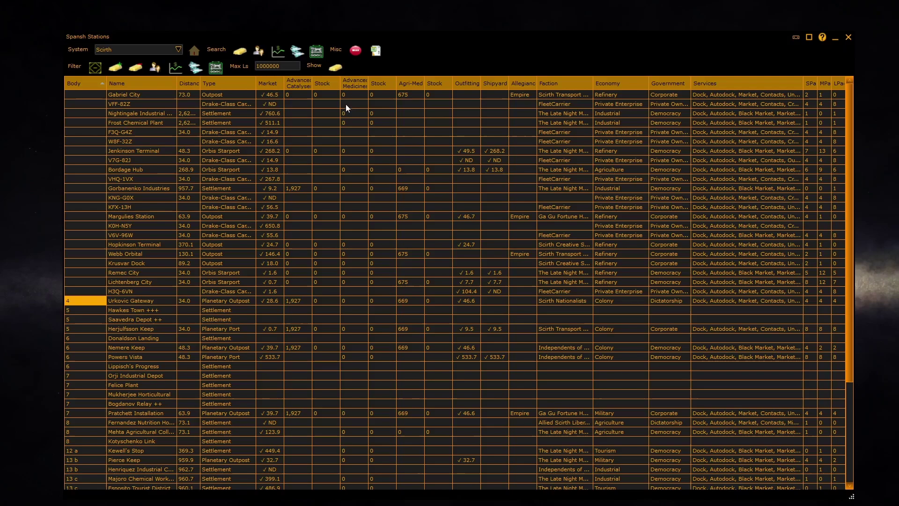
Step: Replace the System box entry with another system name and load its stations
mouse_move(348, 124)
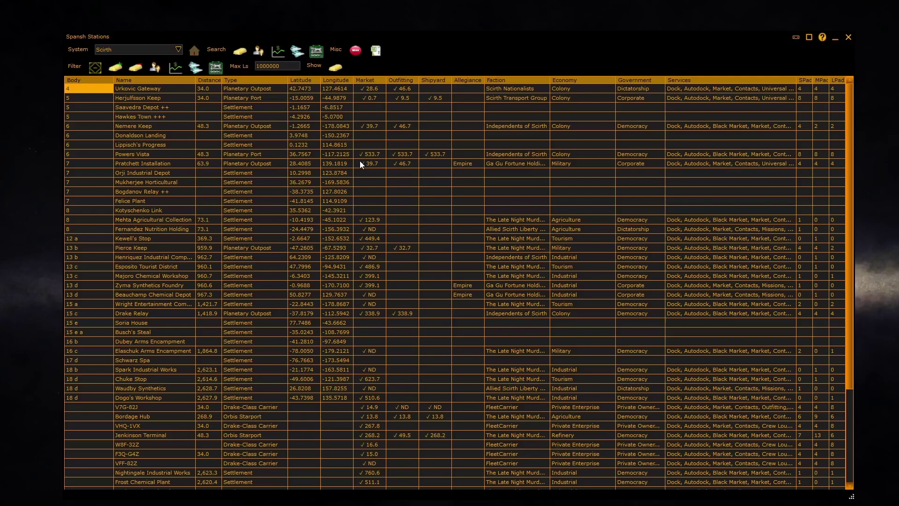
double_click(128, 49)
text(S)
key(Return)
Step: Run a commodity search for Advanced Catalysers at stations within 40 ly of Scirth
click(240, 56)
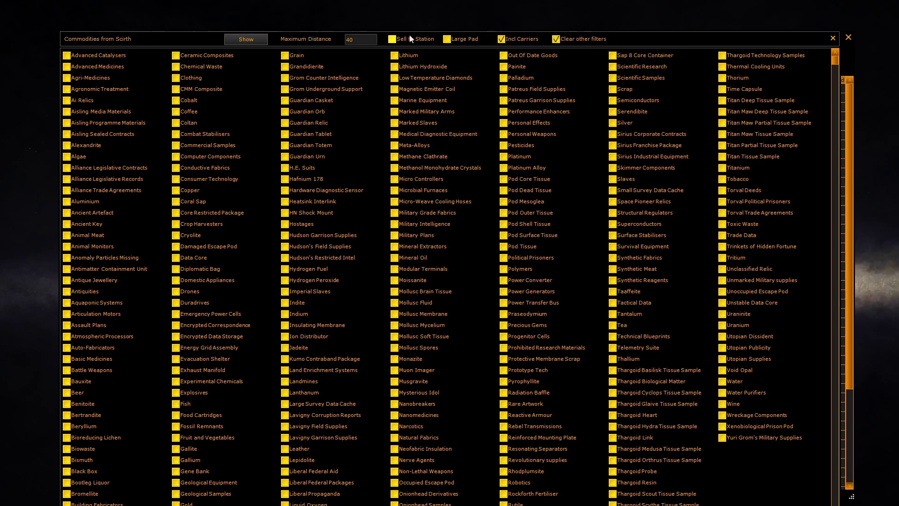
click(67, 55)
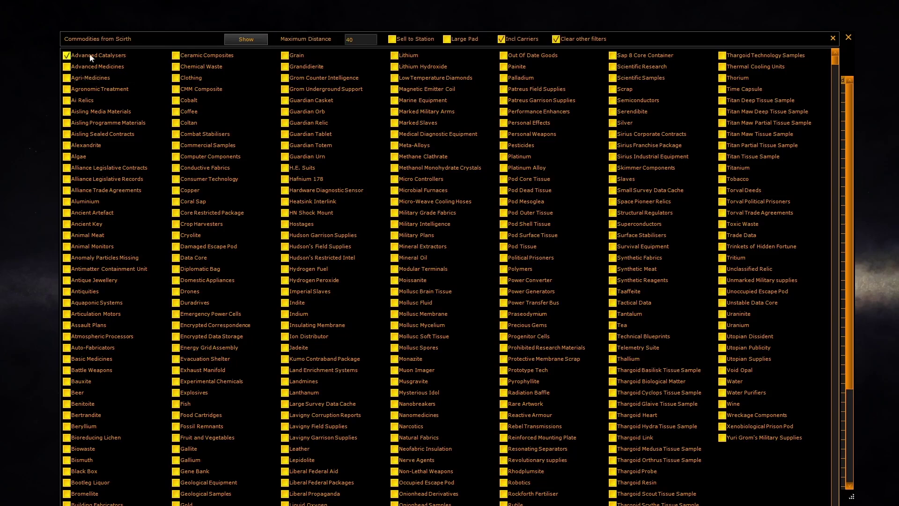
click(249, 39)
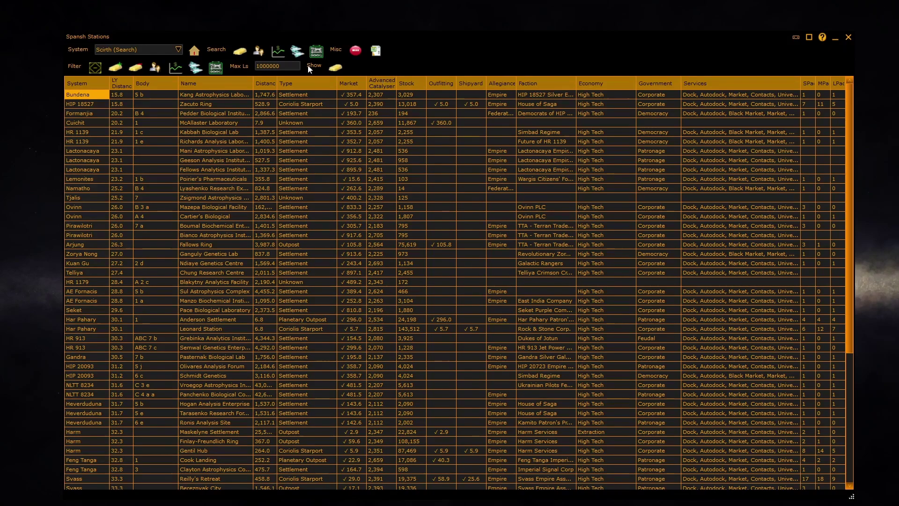
click(259, 52)
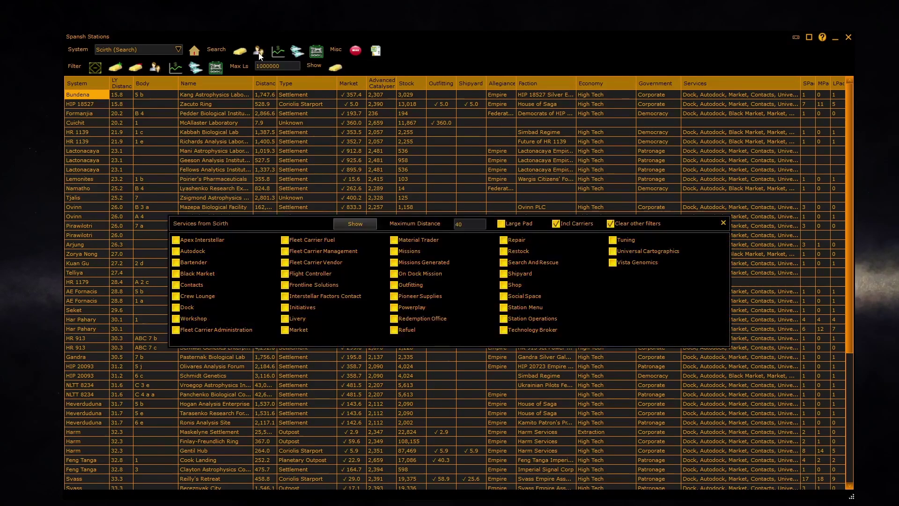
click(723, 223)
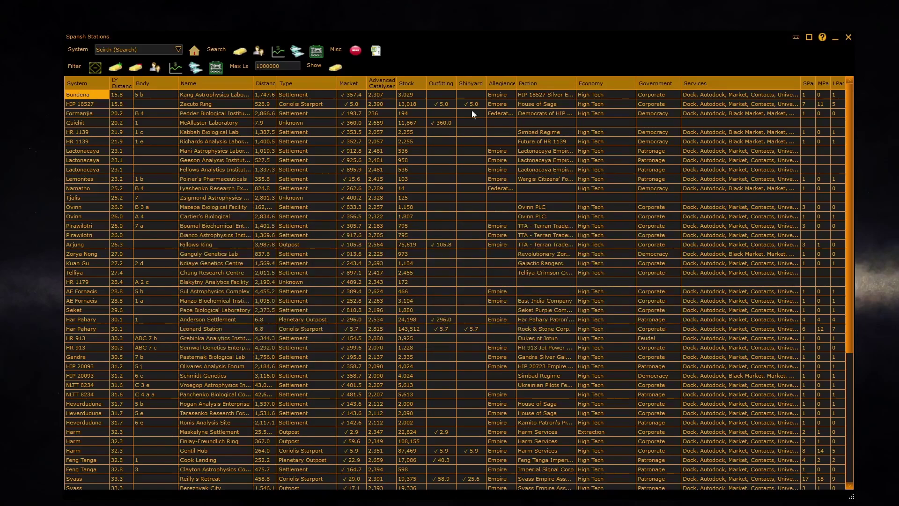
click(278, 52)
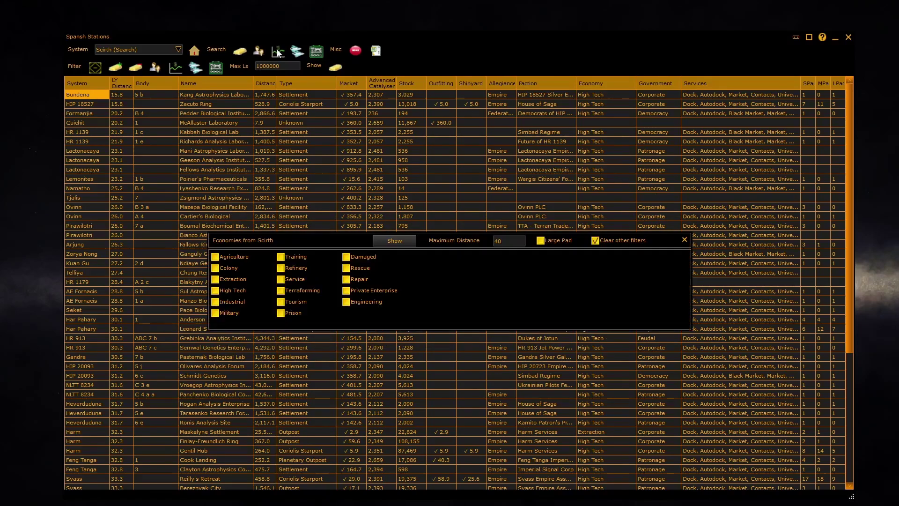
click(685, 239)
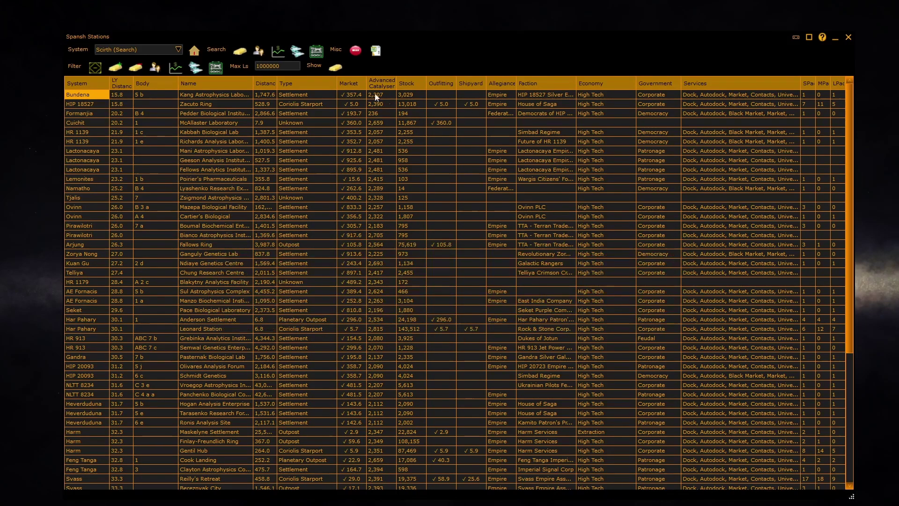
click(297, 51)
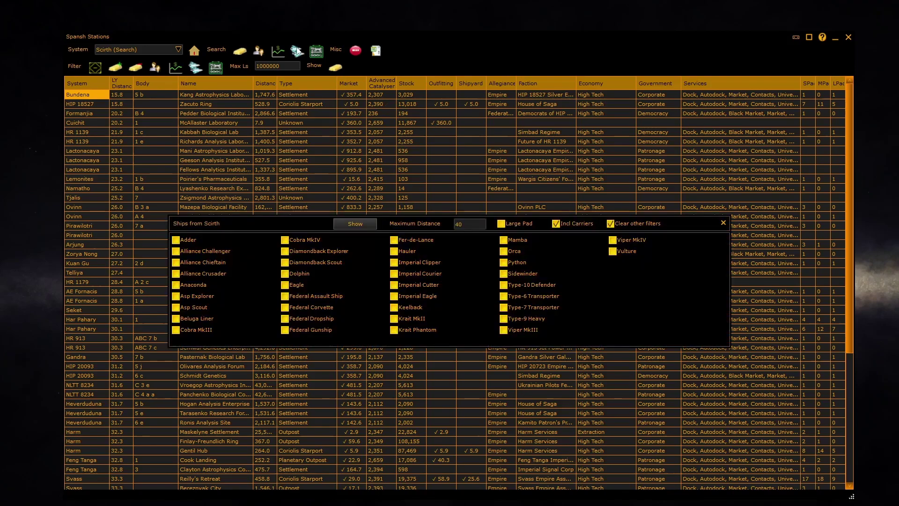
click(724, 224)
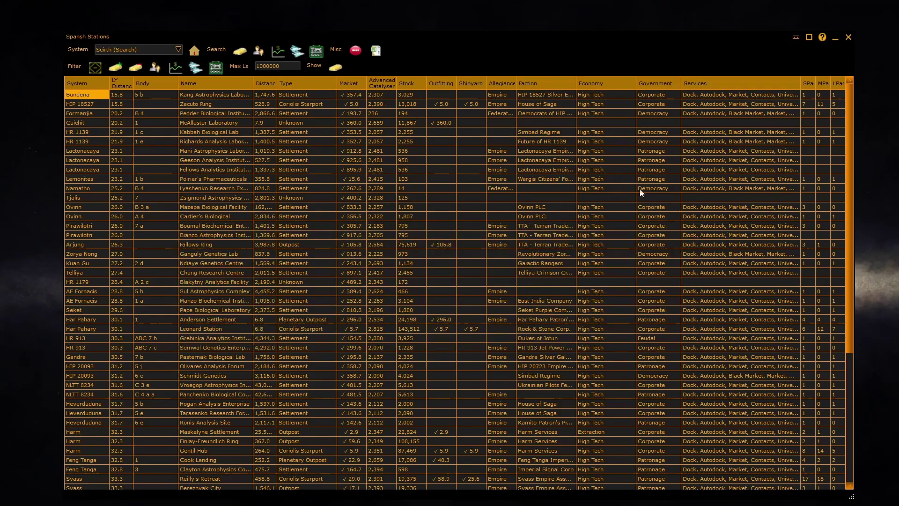
click(316, 52)
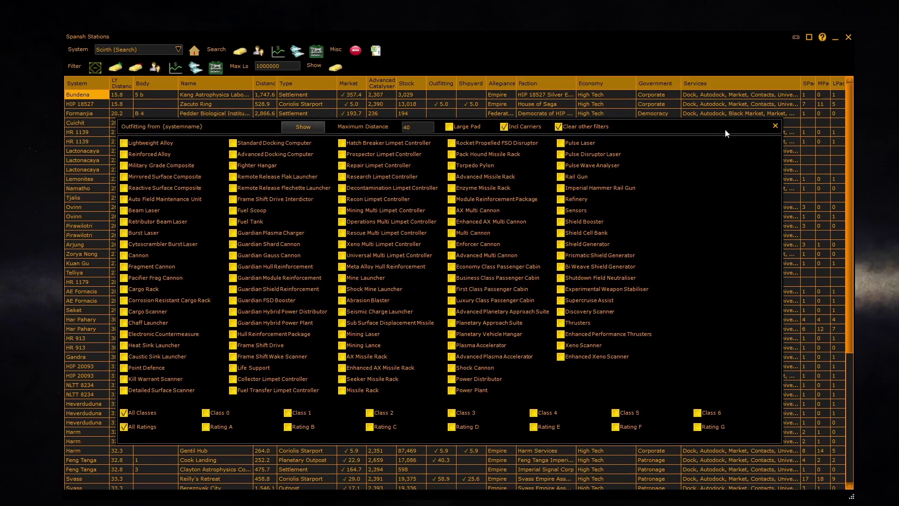
click(776, 127)
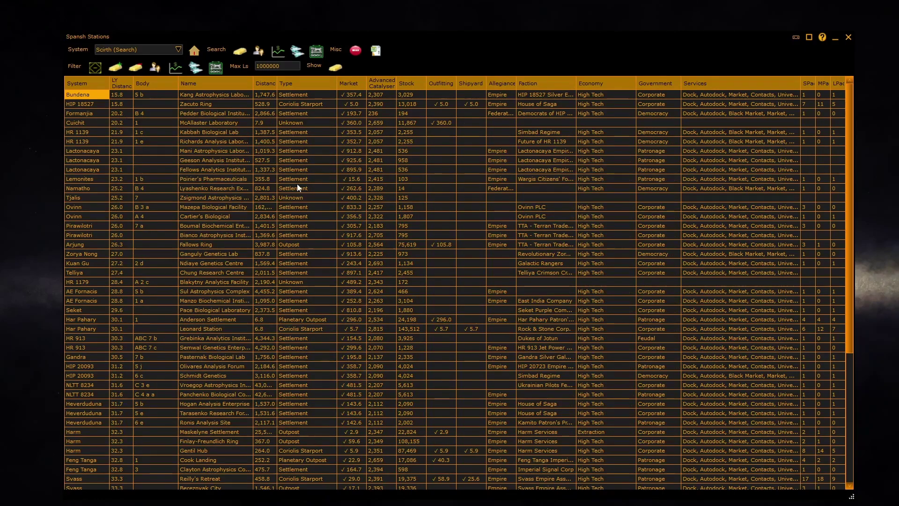
Step: Export the Advanced Catalysers results grid to a CSV file saved in C:\Code
click(376, 52)
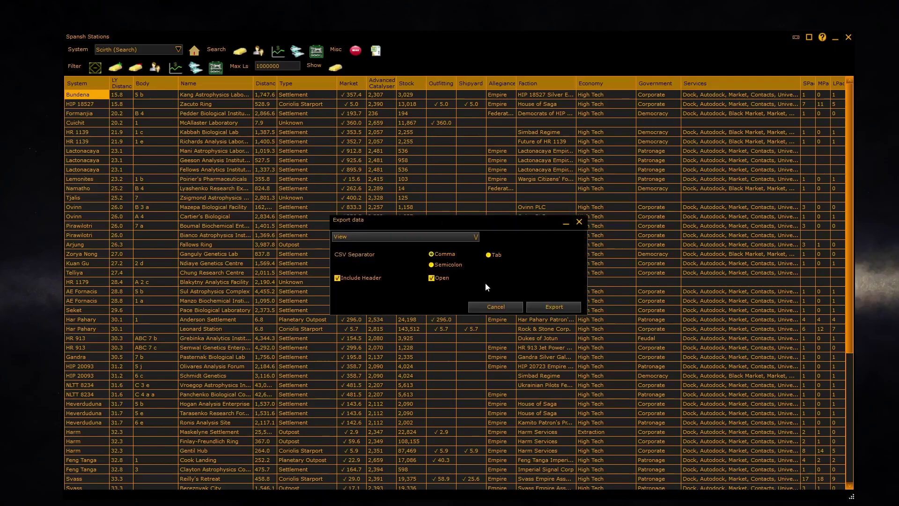
click(542, 307)
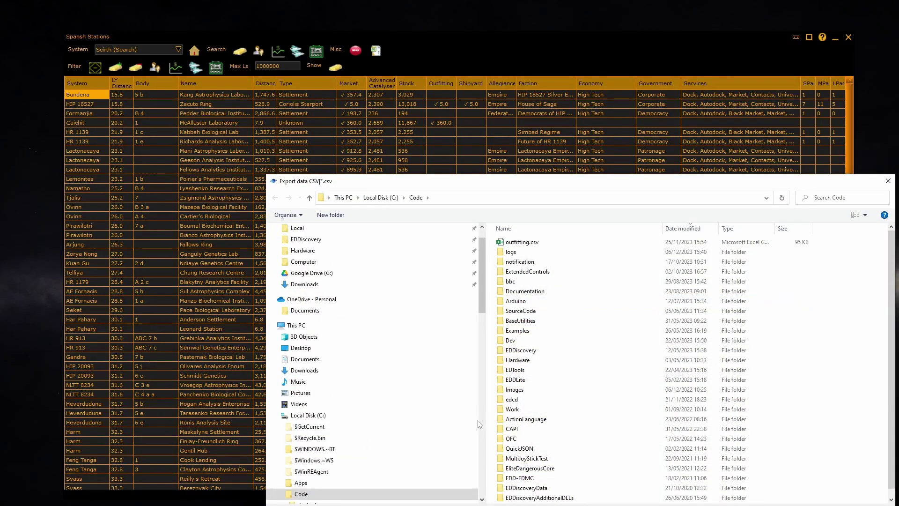
key(Return)
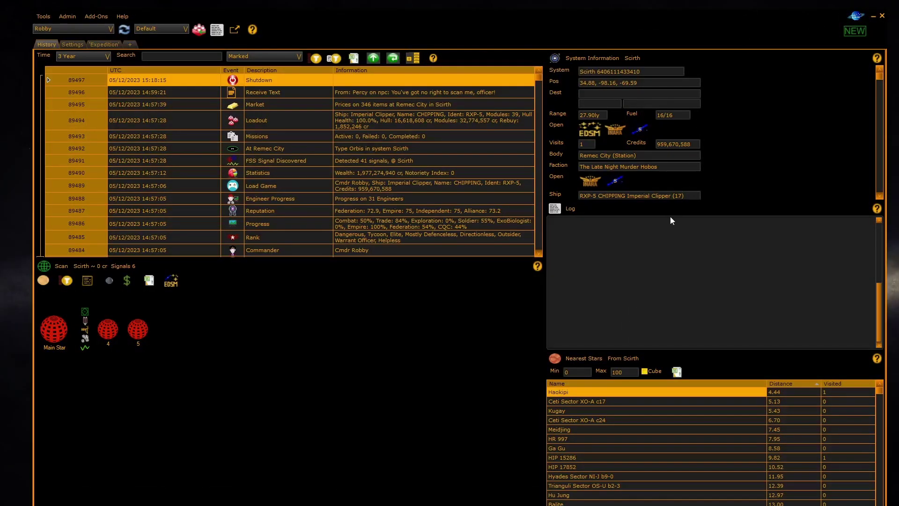
Step: Switch the History tab's Log panel to 'Stations in the system from spansh web data'
mouse_move(567, 210)
click(570, 209)
scroll(630, 394, down, 3)
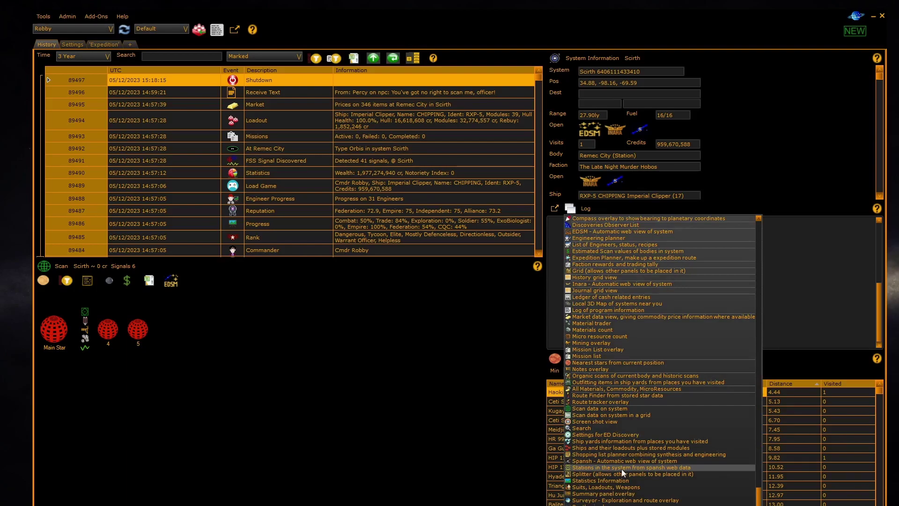
click(622, 467)
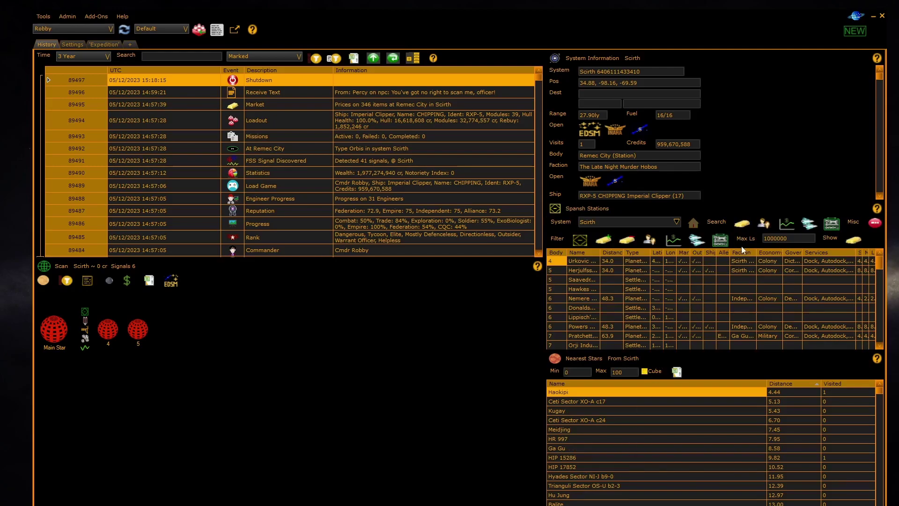
Step: Trim the embedded stations table to name, distance, type, market, outfitting and shipyard columns
right_click(707, 252)
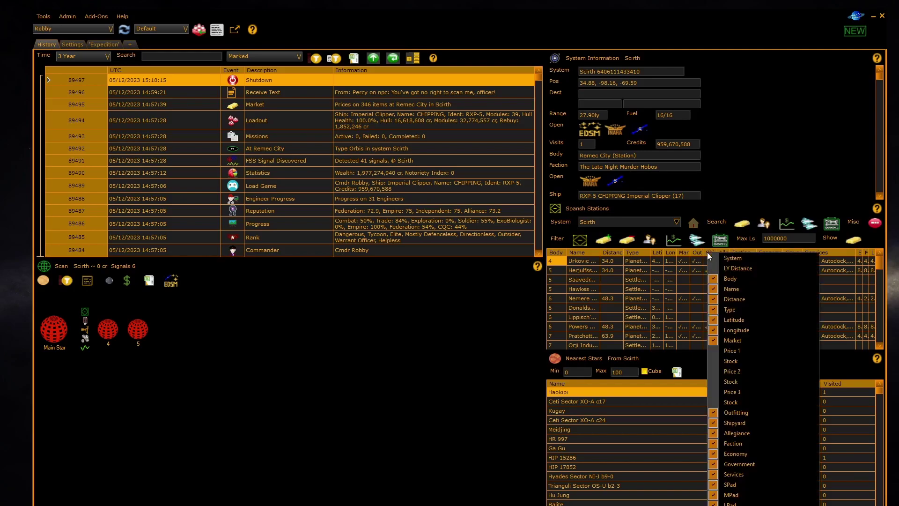
click(729, 329)
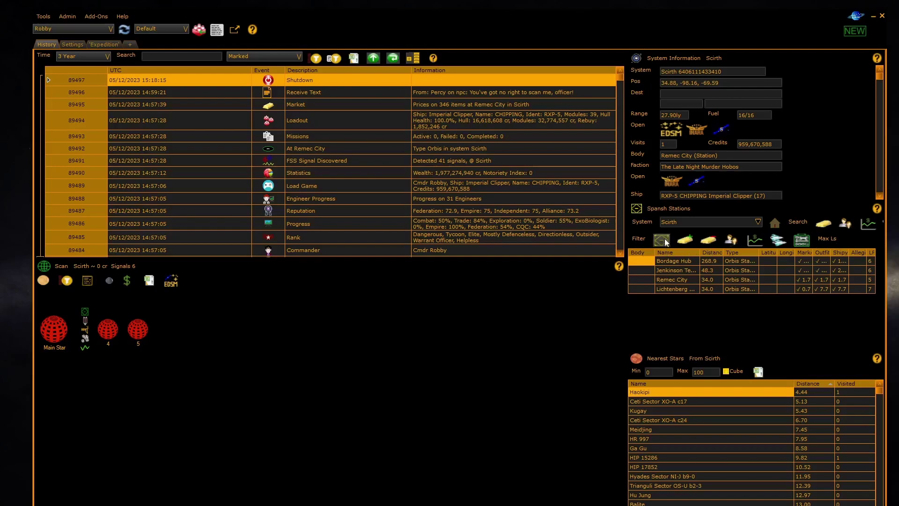
right_click(766, 251)
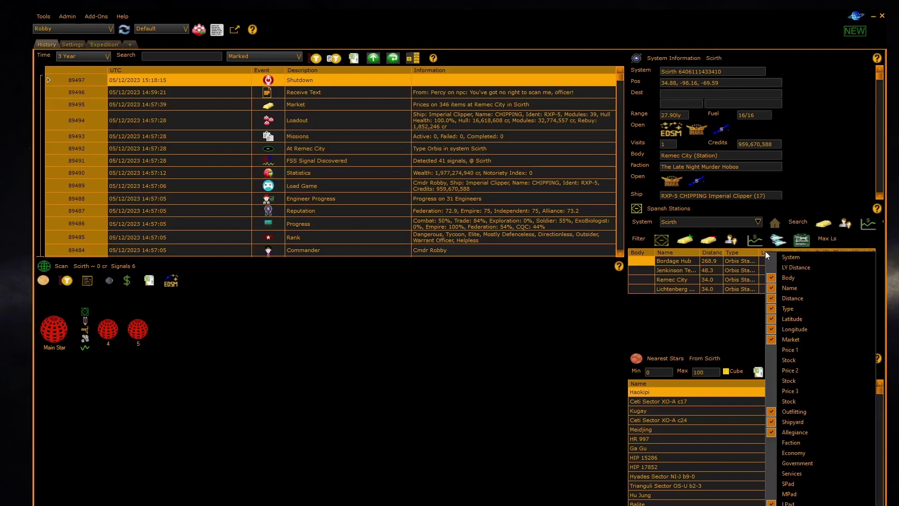
click(868, 242)
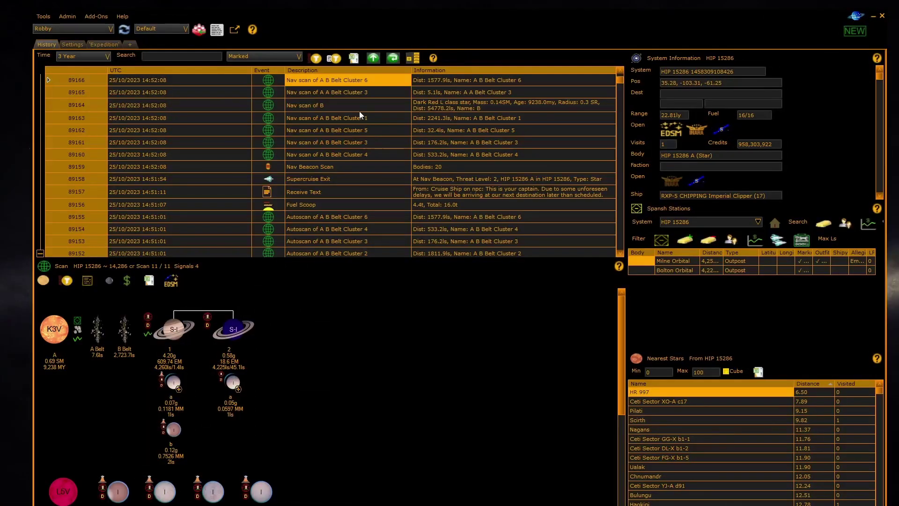
Step: Select a HIP 15286 history entry so the panel lists Milne Orbital and Bolton Orbital
click(365, 110)
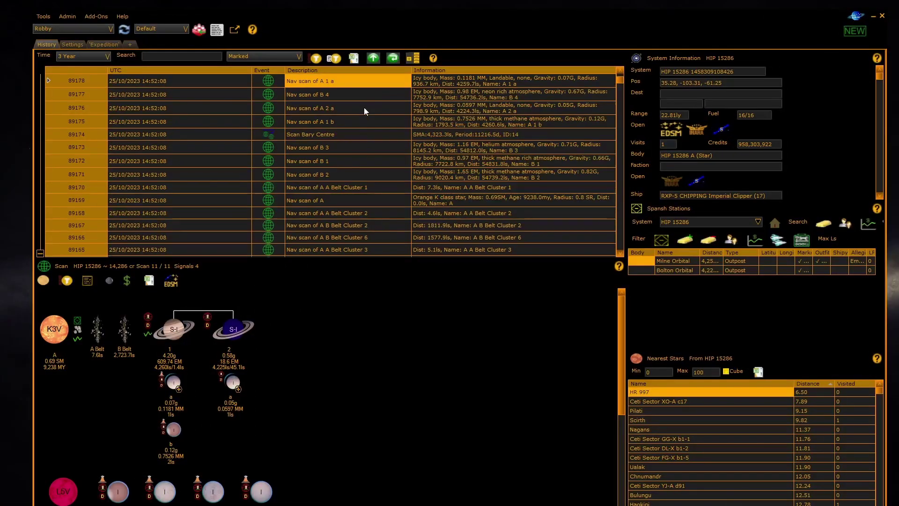